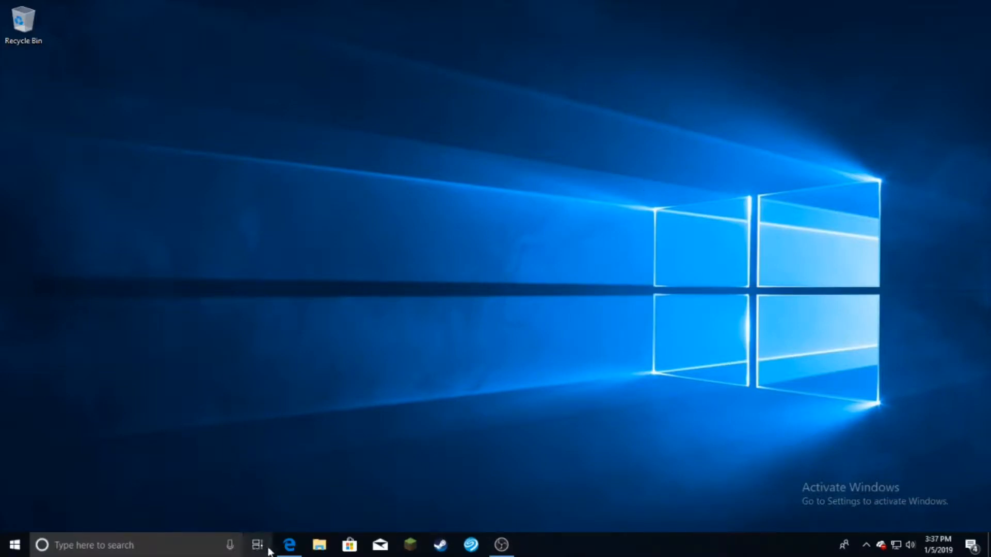
Step: Search the web for VirtualBox in Microsoft Edge and open its official website
{"action": "left_click", "coordinate": [286, 543]}
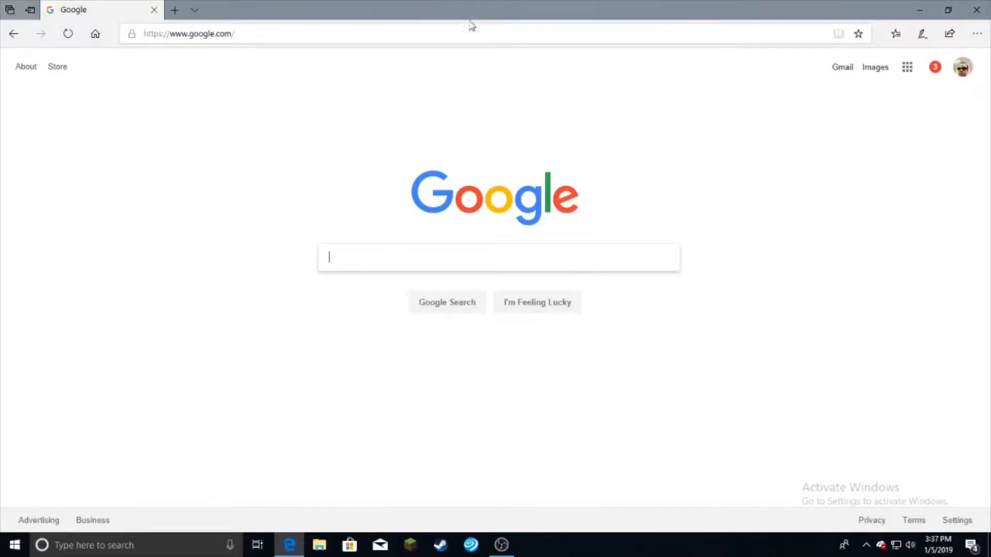
{"action": "left_click", "coordinate": [505, 35]}
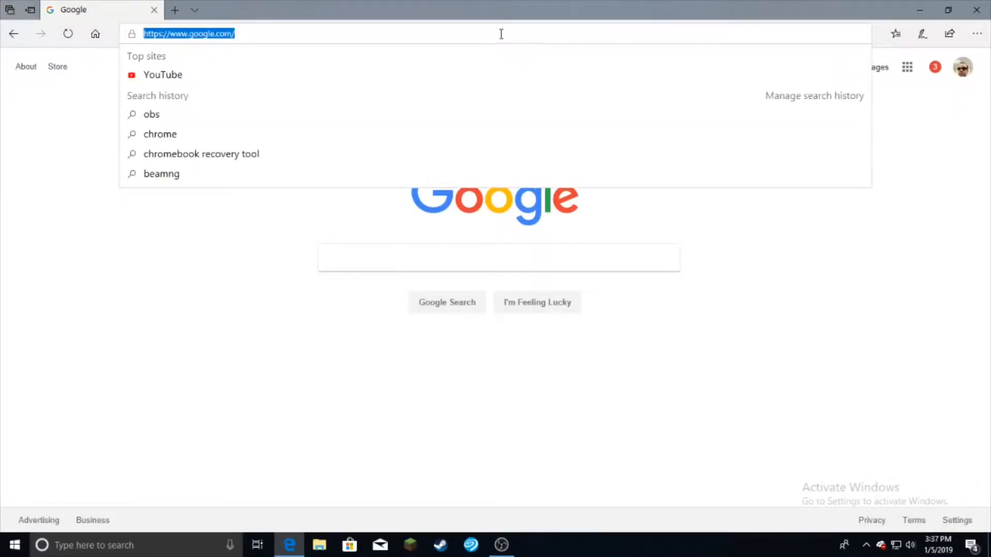
{"action": "key", "text": "BackSpace"}
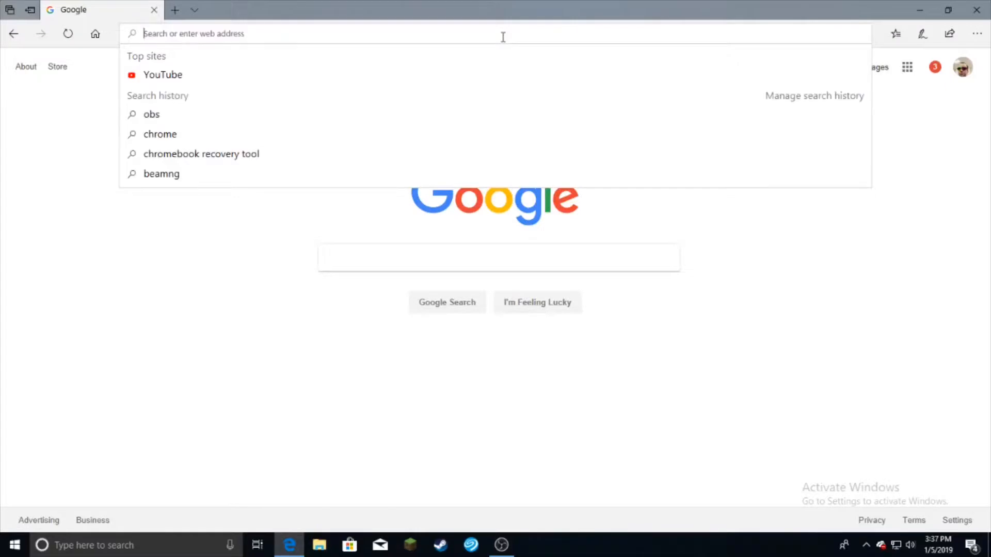
{"action": "type", "text": "virua"}
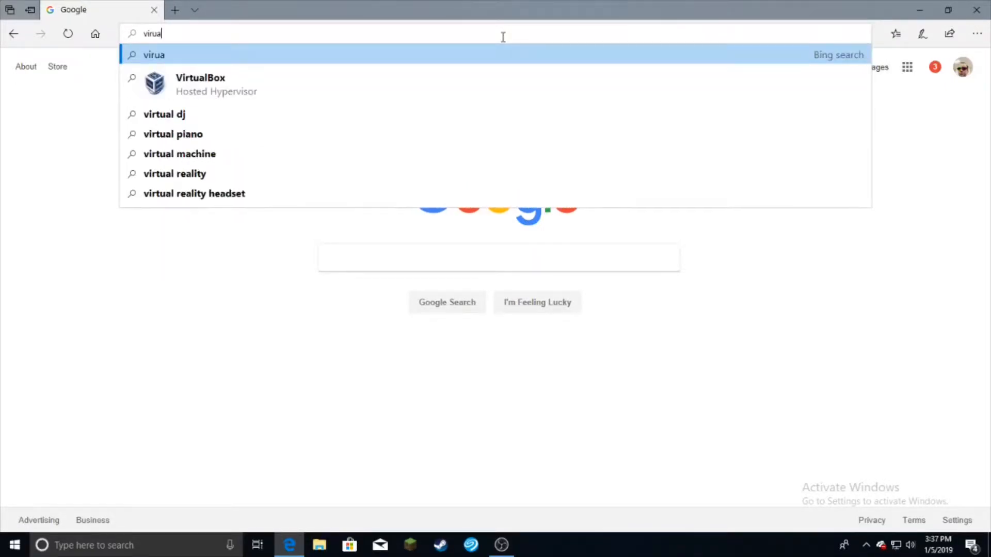
{"action": "key", "text": "Down"}
{"action": "key", "text": "Return"}
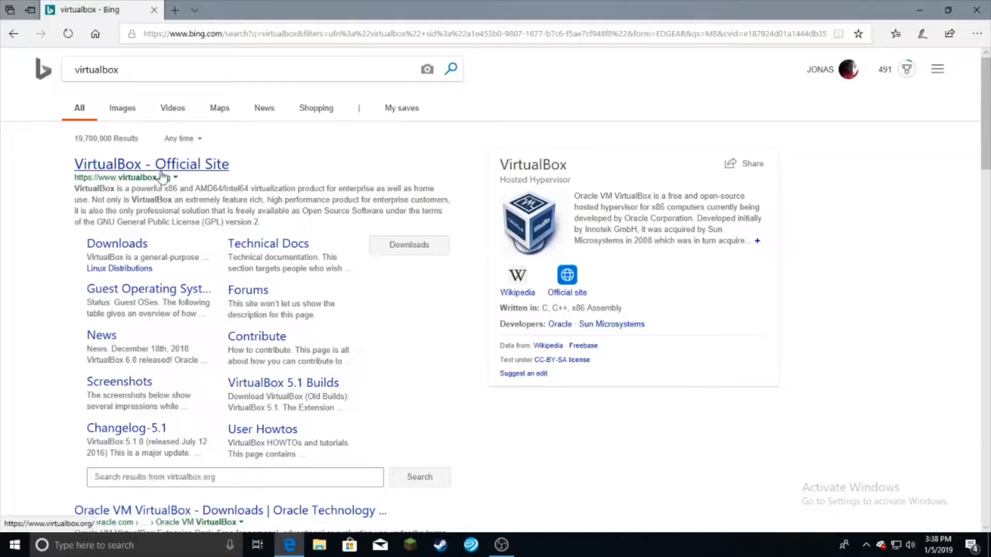
{"action": "left_click", "coordinate": [119, 171]}
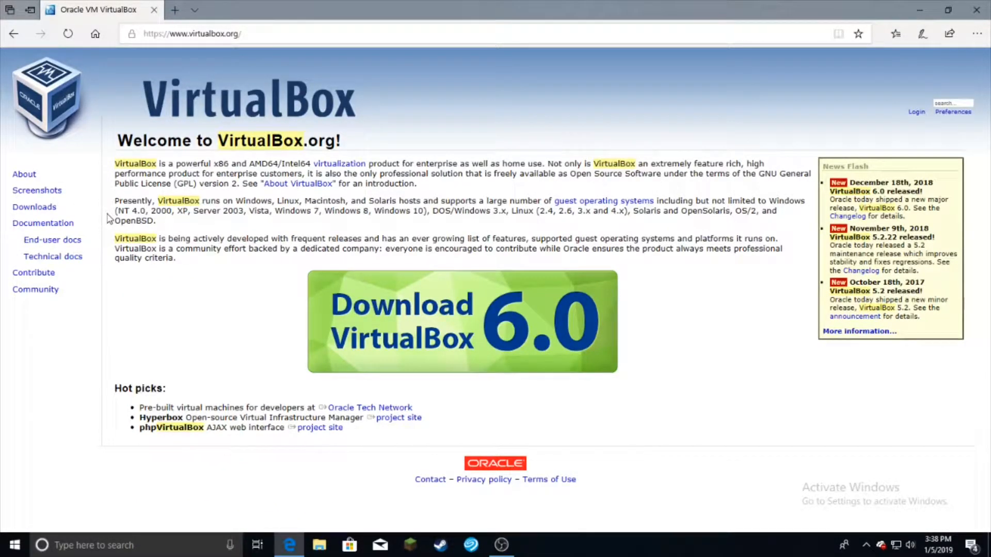
Step: Download and run the VirtualBox 6.0.0 platform package for Windows hosts from the site's downloads page
{"action": "left_click", "coordinate": [24, 211]}
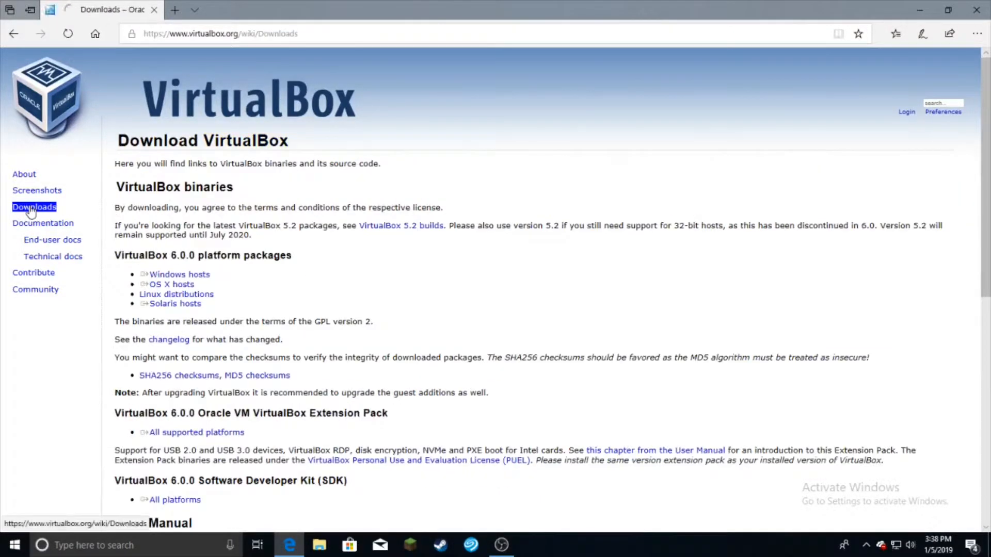
{"action": "scroll", "coordinate": [109, 230], "scroll_direction": "down", "scroll_amount": 2}
{"action": "left_click", "coordinate": [165, 205]}
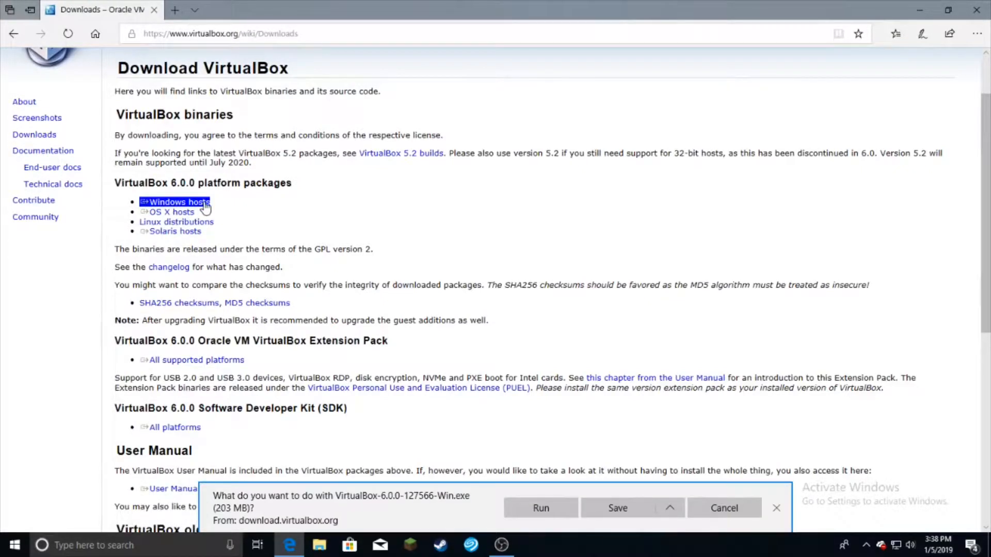
{"action": "left_click", "coordinate": [541, 509]}
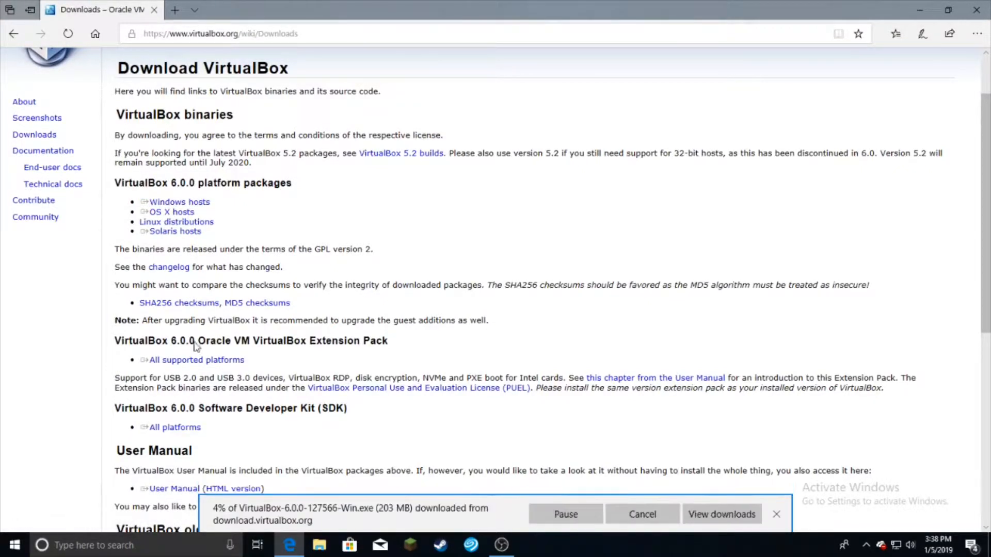
Step: Examine the other VirtualBox 6.0.0 platform packages and the list of Linux distribution packages, and close the page
{"action": "left_click", "coordinate": [149, 235]}
{"action": "left_click", "coordinate": [155, 213]}
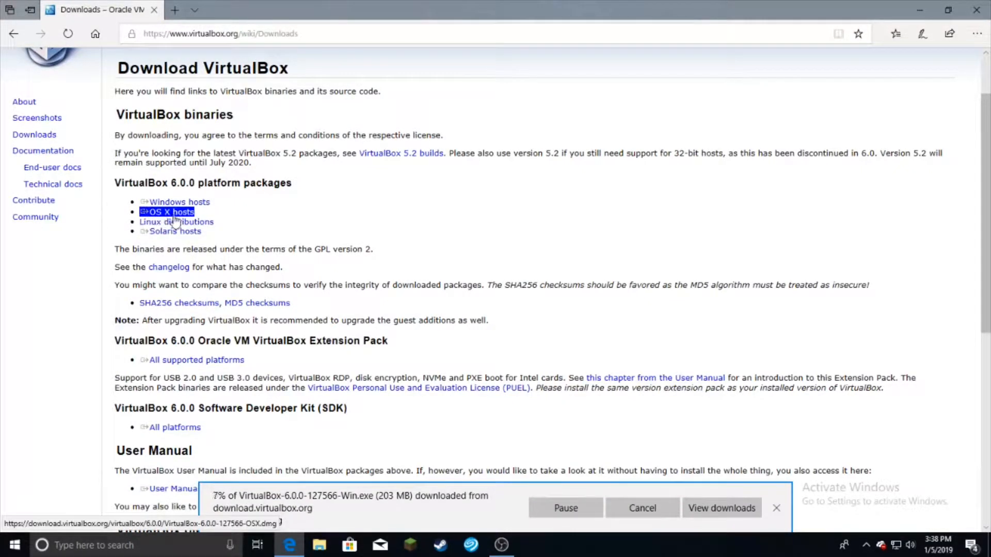
{"action": "left_click", "coordinate": [167, 223]}
{"action": "left_click", "coordinate": [164, 213]}
{"action": "left_click", "coordinate": [156, 223]}
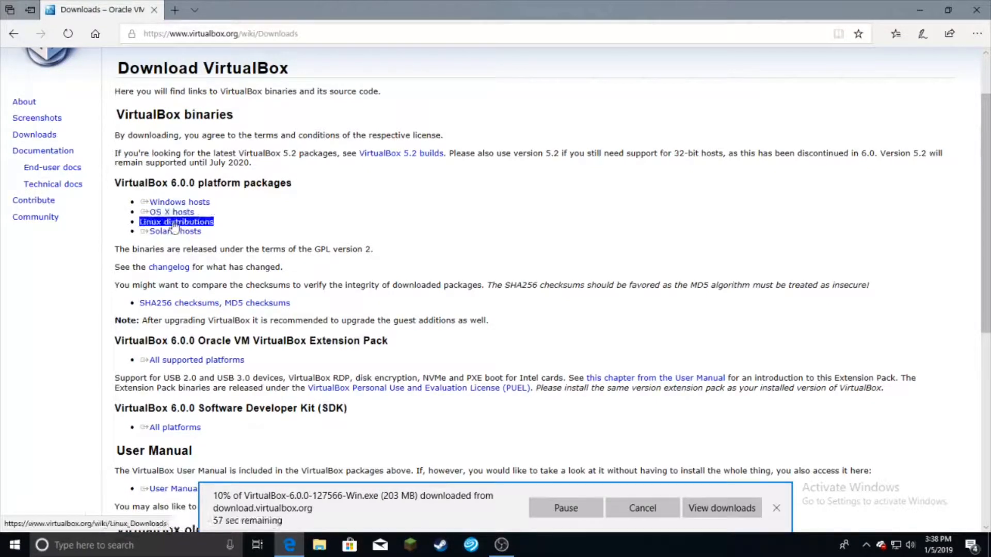
{"action": "left_click", "coordinate": [152, 233]}
{"action": "left_click", "coordinate": [185, 224]}
{"action": "left_click", "coordinate": [190, 224]}
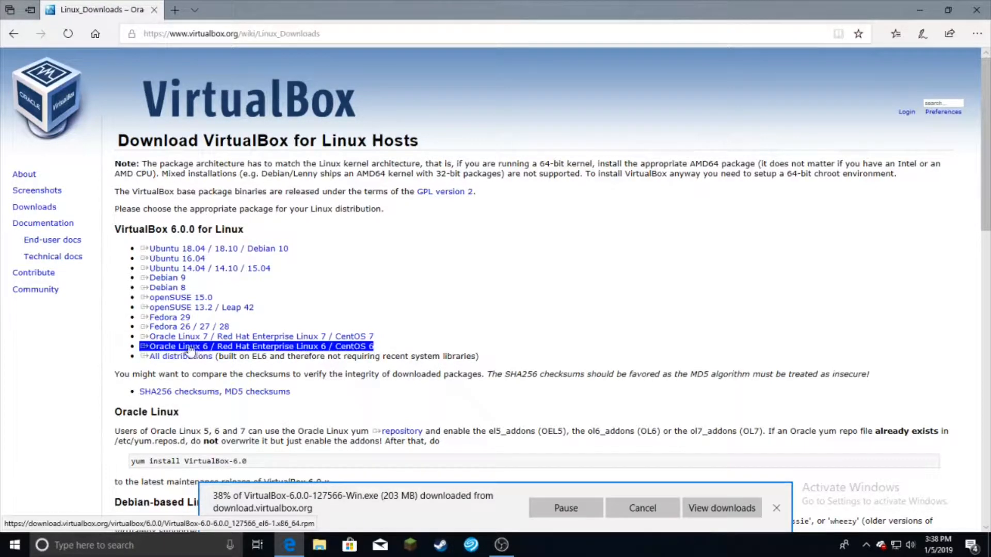
{"action": "left_click", "coordinate": [155, 10]}
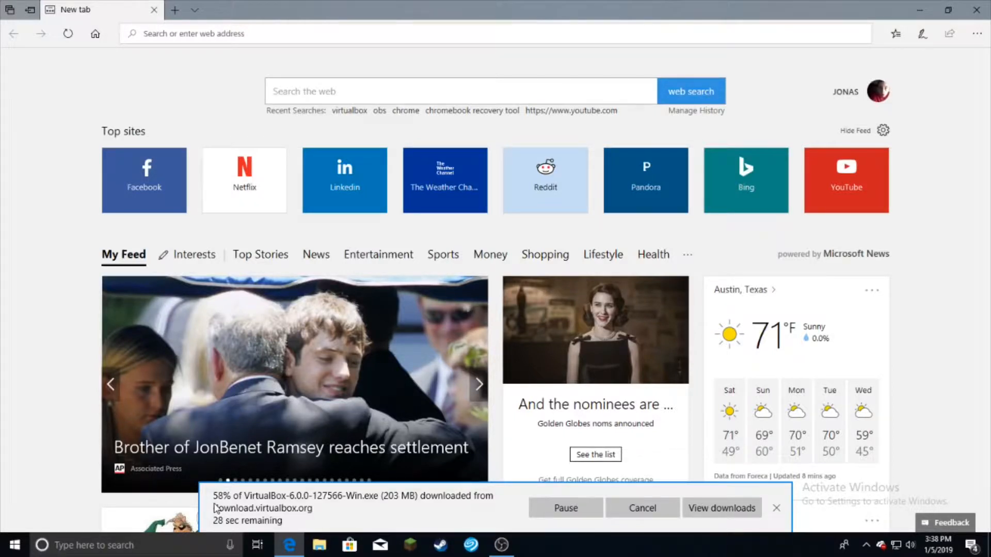
Step: Search the web for "linux mint" and open the official site's download links page
{"action": "left_click", "coordinate": [220, 33]}
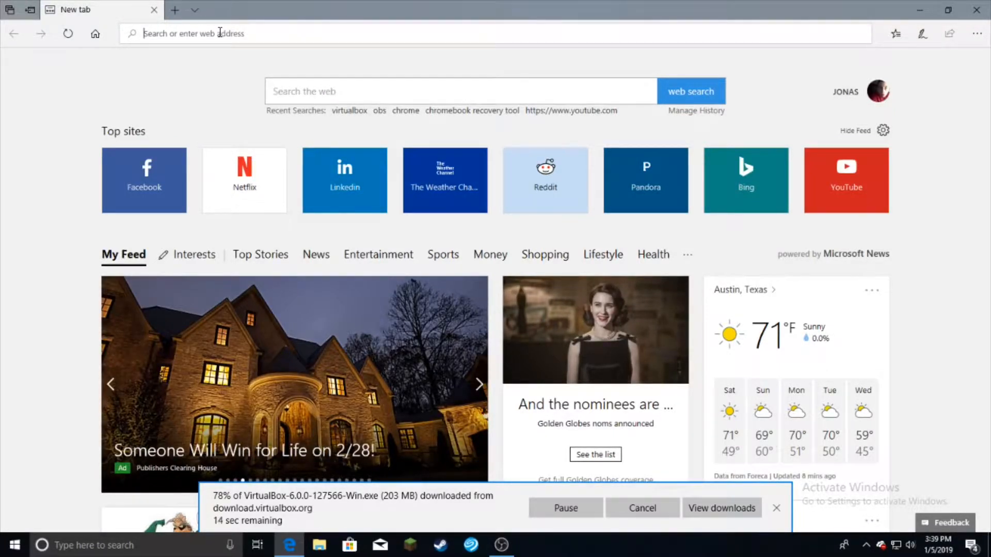
{"action": "type", "text": "linux mint"}
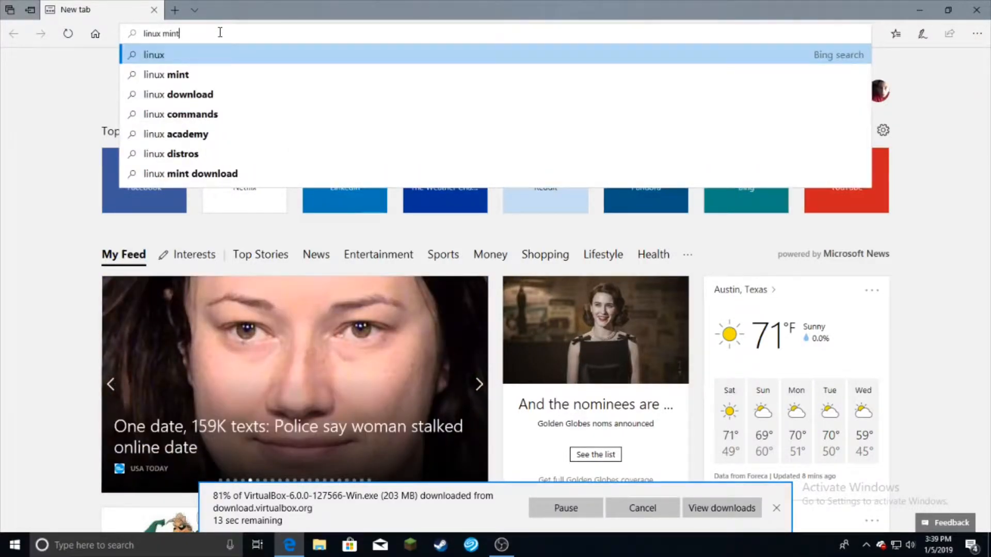
{"action": "key", "text": "Return"}
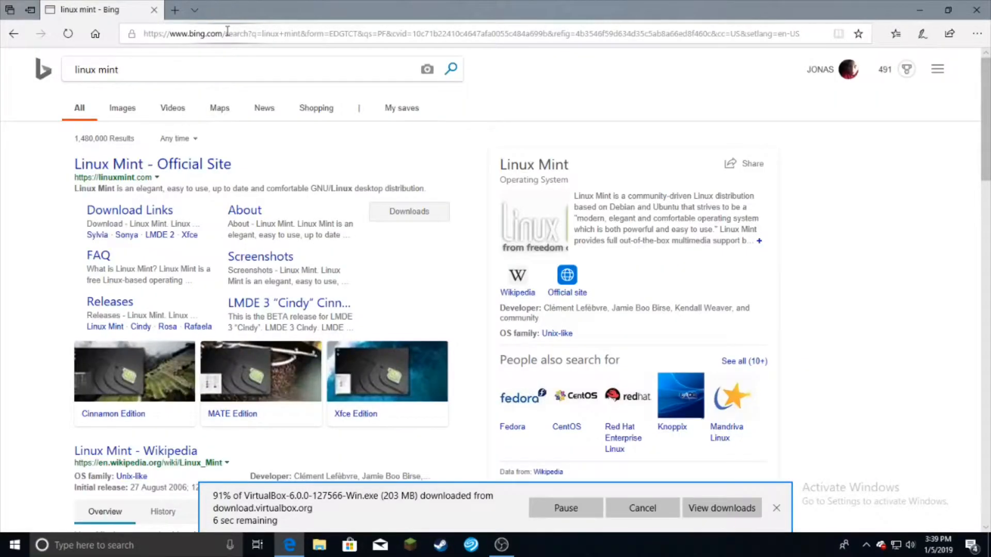
{"action": "left_click", "coordinate": [164, 209]}
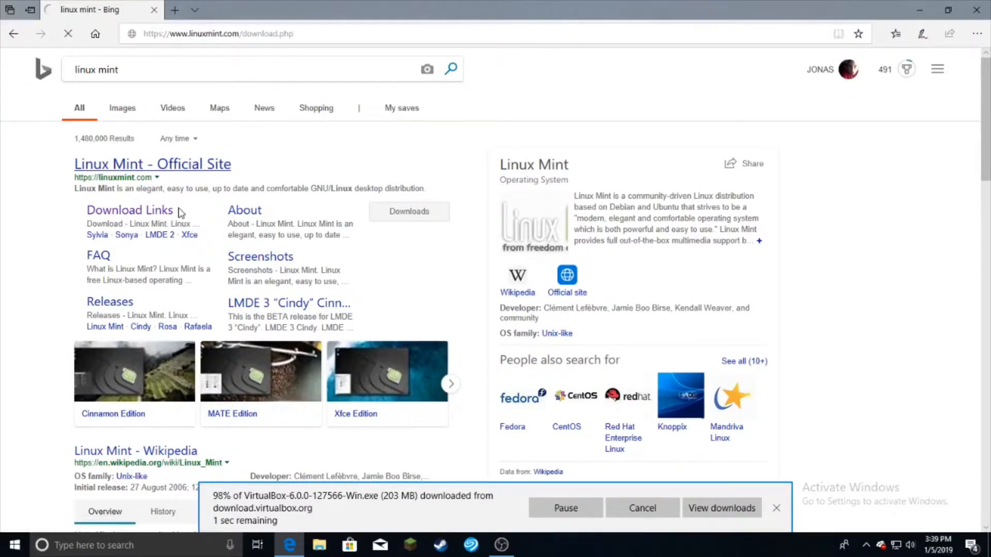
Step: Download the 64-bit MATE edition of Linux Mint 19.1 from the advancedhosters.com mirror and save the ISO file
{"action": "scroll", "coordinate": [317, 258], "scroll_direction": "down", "scroll_amount": 4}
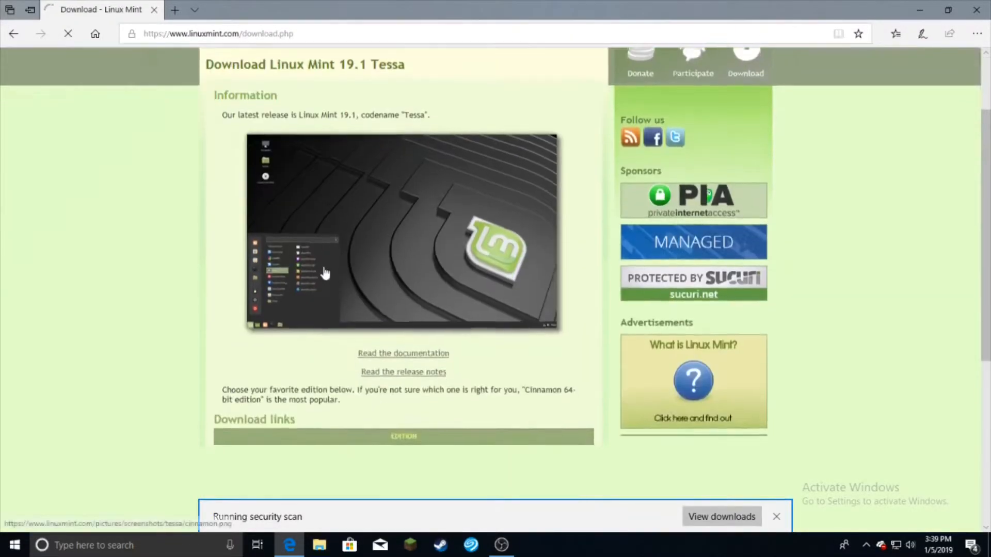
{"action": "scroll", "coordinate": [317, 258], "scroll_direction": "down", "scroll_amount": 3}
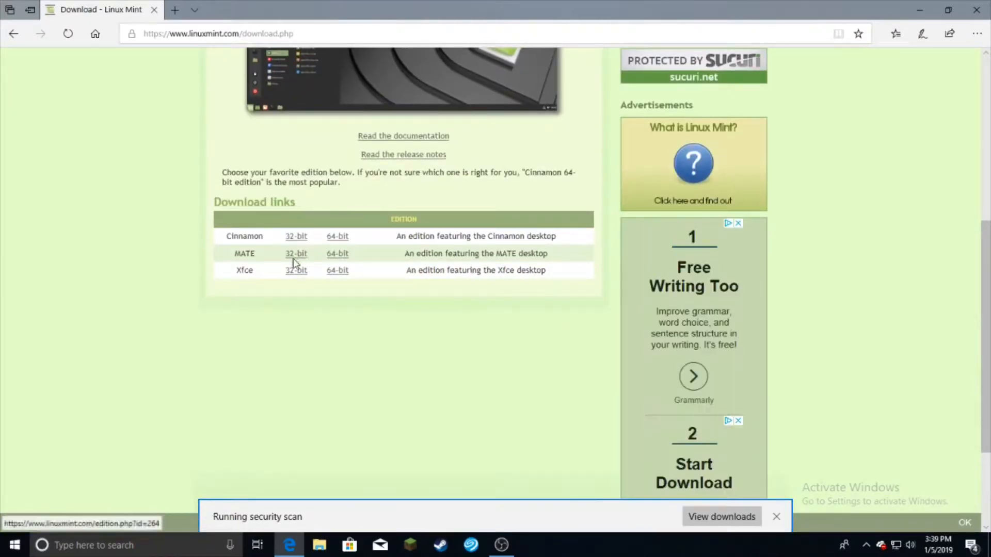
{"action": "left_click", "coordinate": [340, 254]}
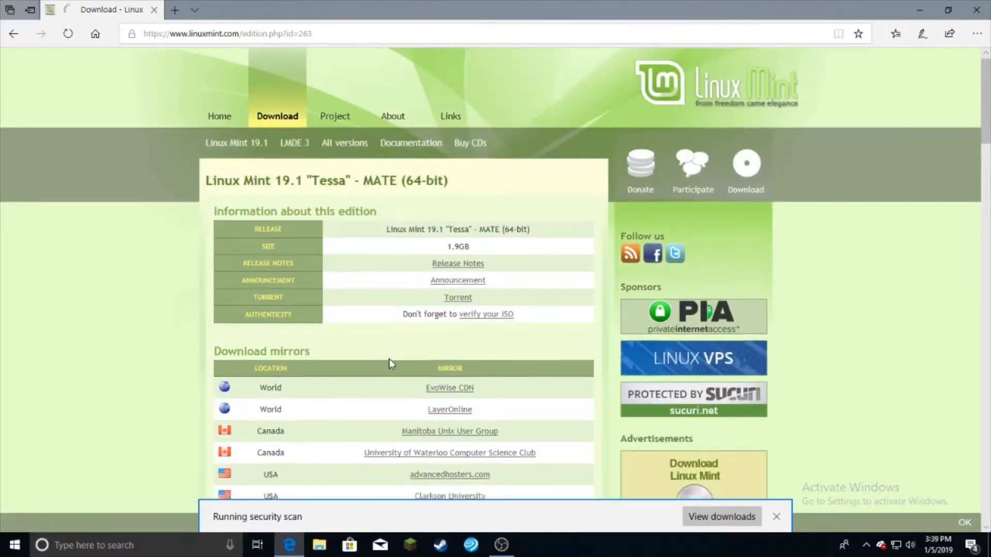
{"action": "scroll", "coordinate": [389, 359], "scroll_direction": "down", "scroll_amount": 3}
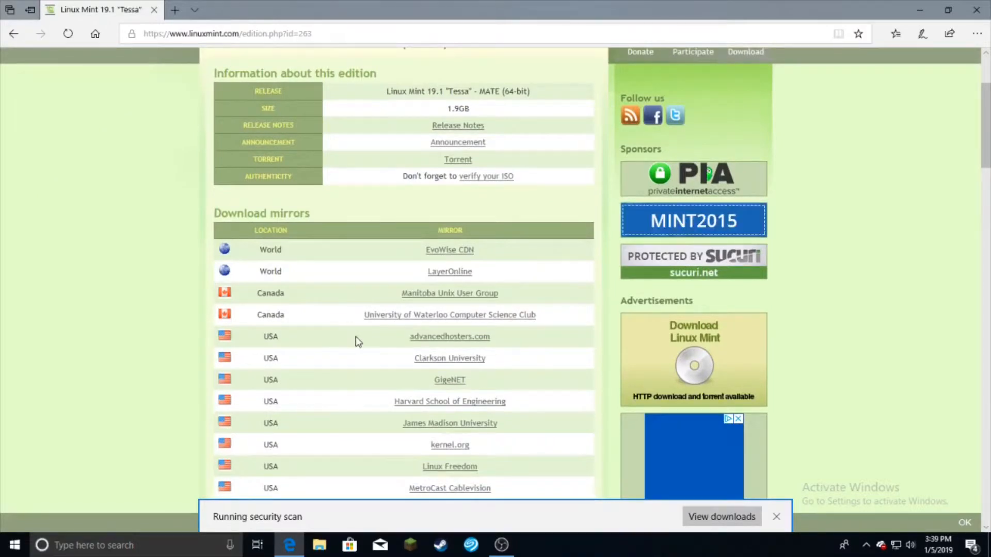
{"action": "left_click", "coordinate": [433, 338]}
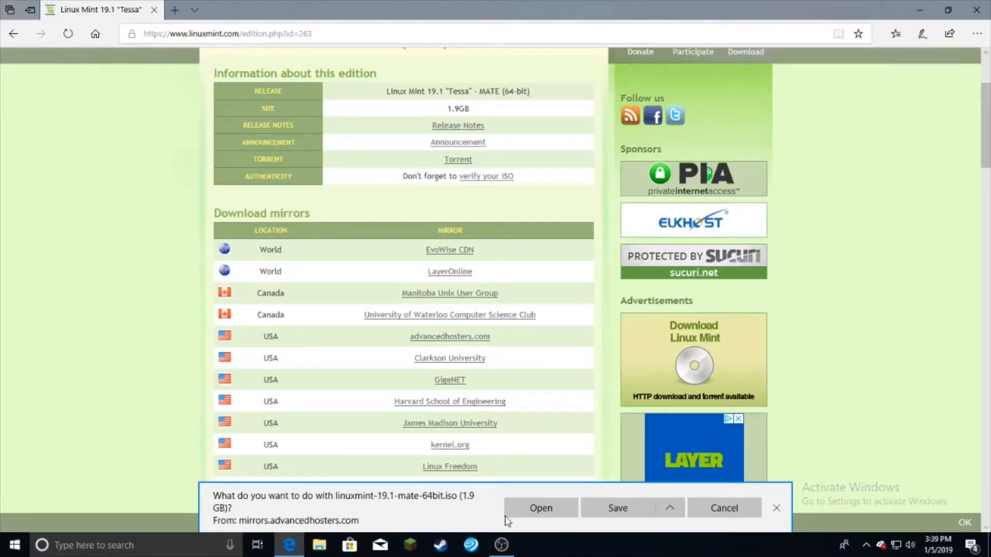
{"action": "left_click", "coordinate": [596, 516]}
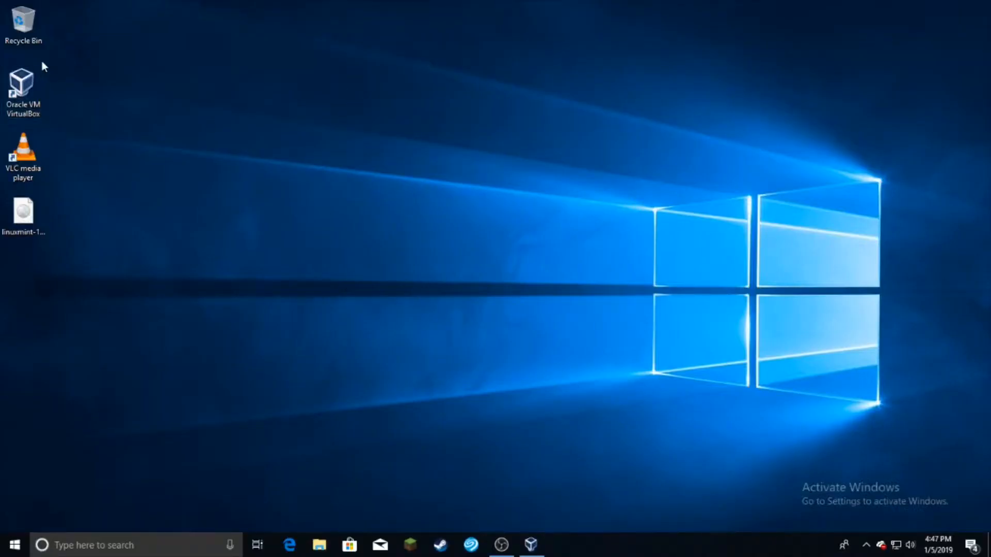
{"action": "left_click", "coordinate": [15, 223]}
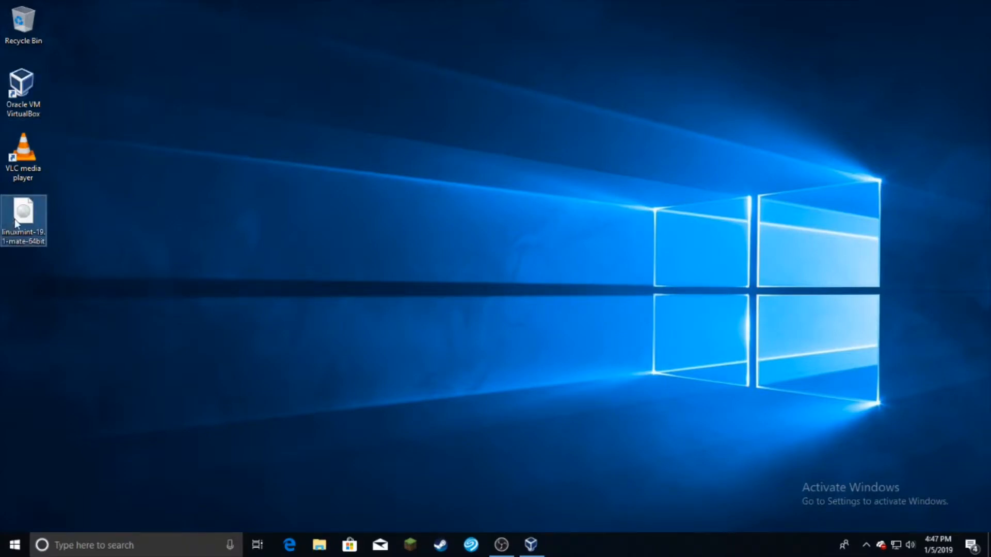
{"action": "left_click", "coordinate": [102, 220]}
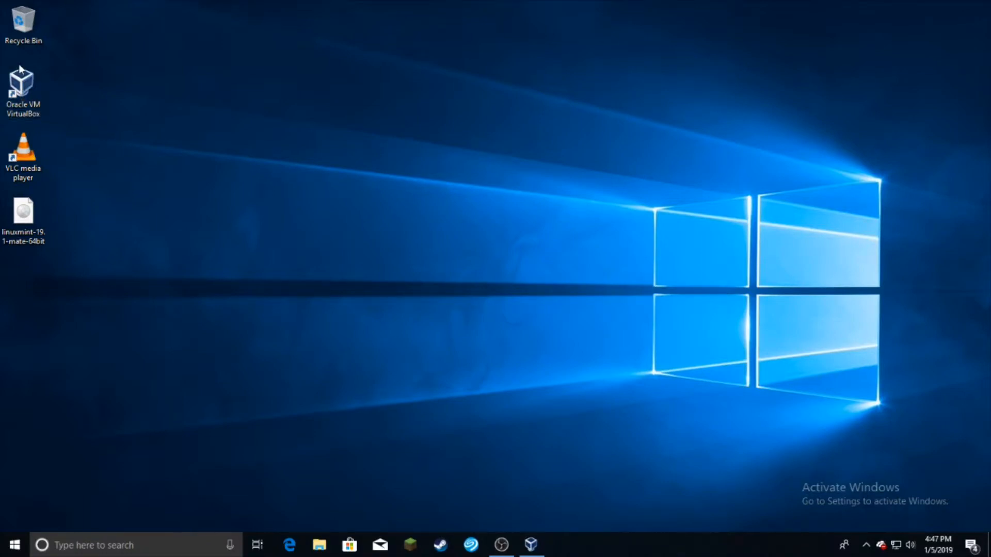
Step: Switch to Oracle VM VirtualBox and start a new virtual machine named "linux" with type Linux and version Other Linux (64-bit)
{"action": "left_click", "coordinate": [531, 545]}
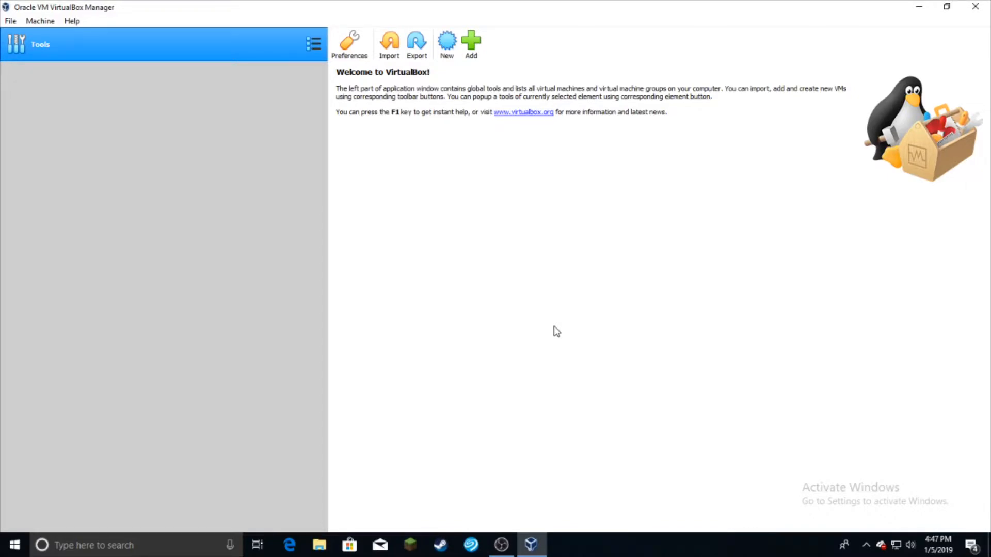
{"action": "left_click", "coordinate": [449, 54]}
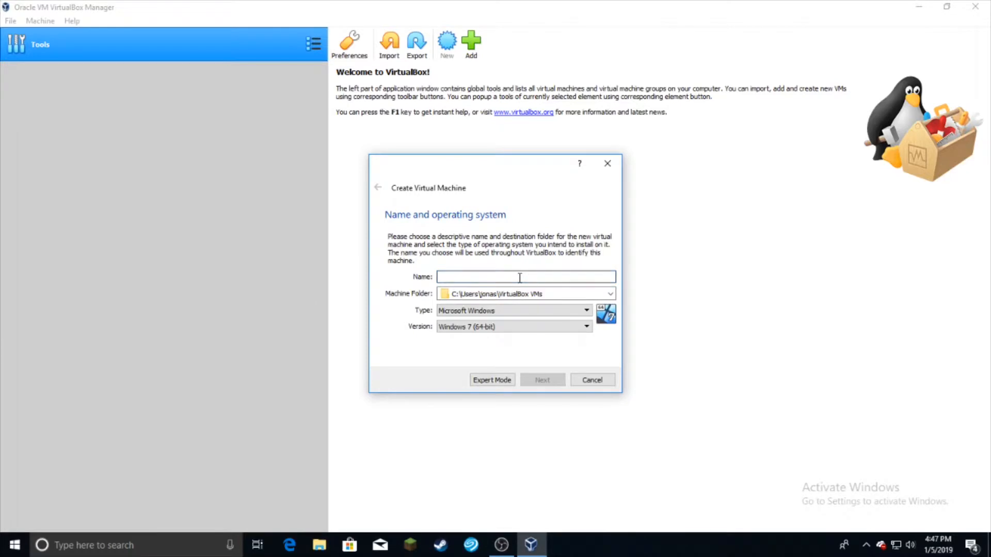
{"action": "type", "text": "linux"}
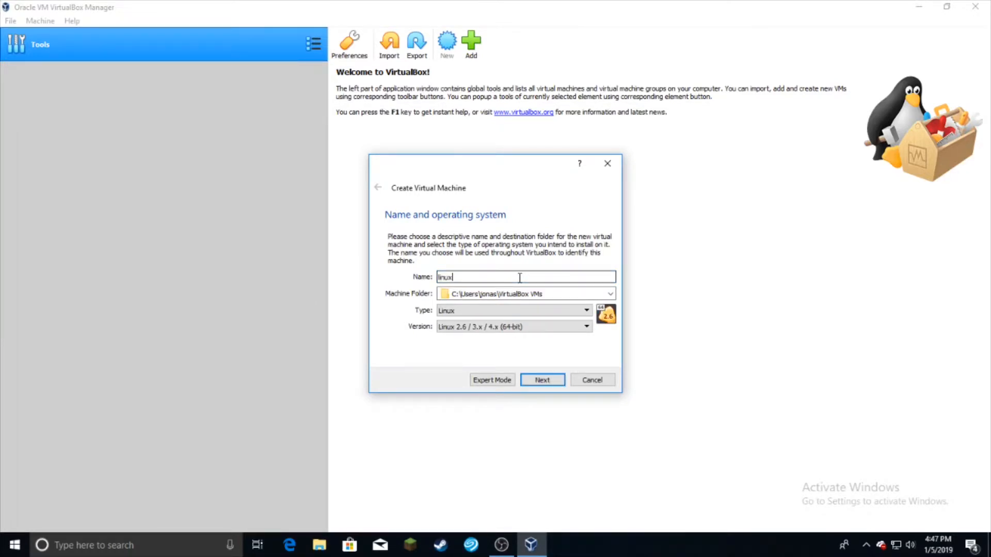
{"action": "left_click", "coordinate": [505, 329]}
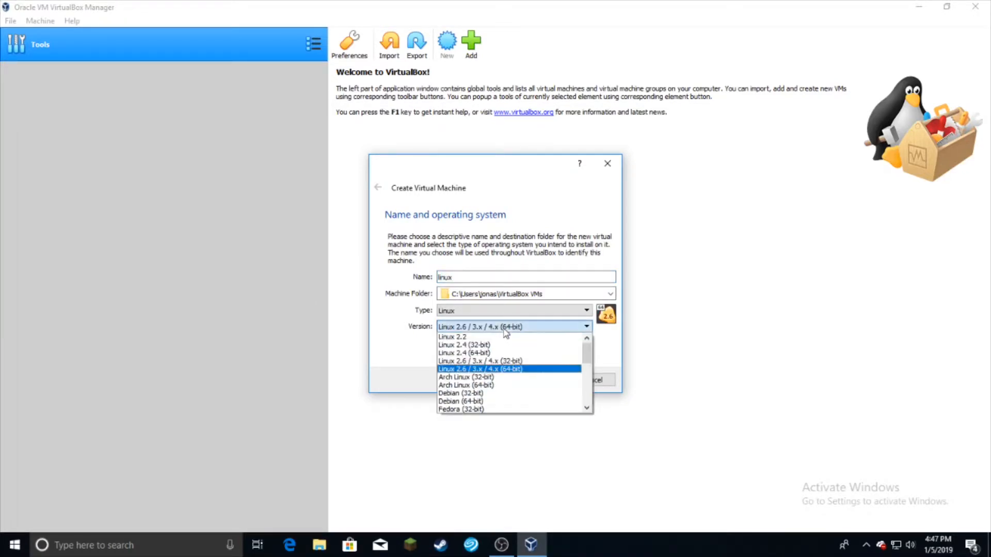
{"action": "scroll", "coordinate": [499, 376], "scroll_direction": "down", "scroll_amount": 6}
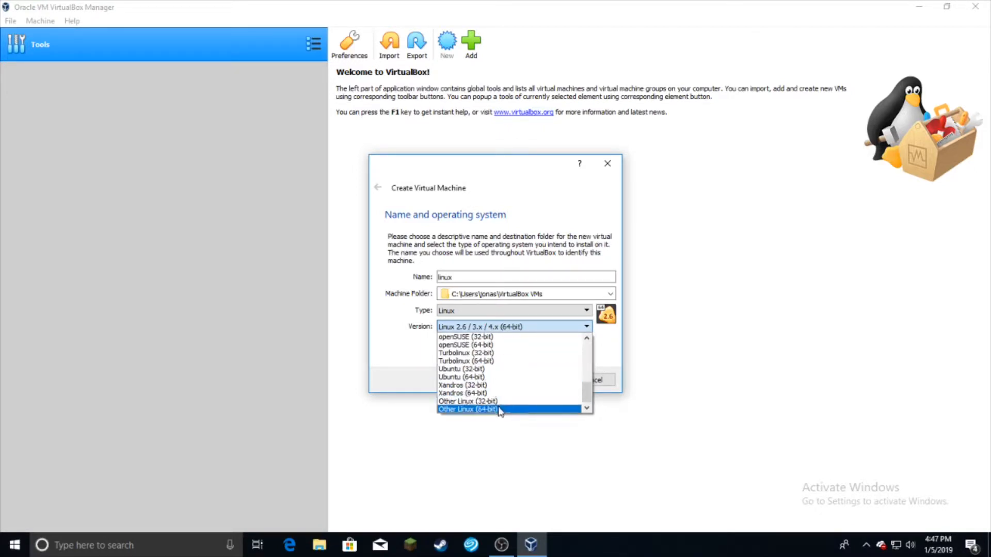
{"action": "left_click", "coordinate": [480, 409]}
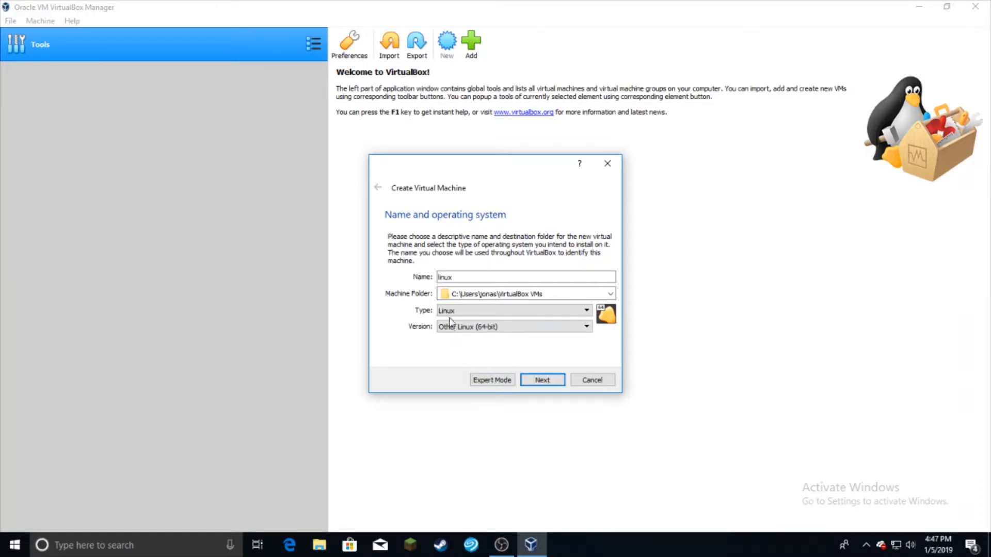
{"action": "left_click", "coordinate": [548, 382]}
Step: Set the new virtual machine's memory size to 4096 MB
{"action": "left_click_drag", "start_coordinate": [399, 276], "coordinate": [475, 277]}
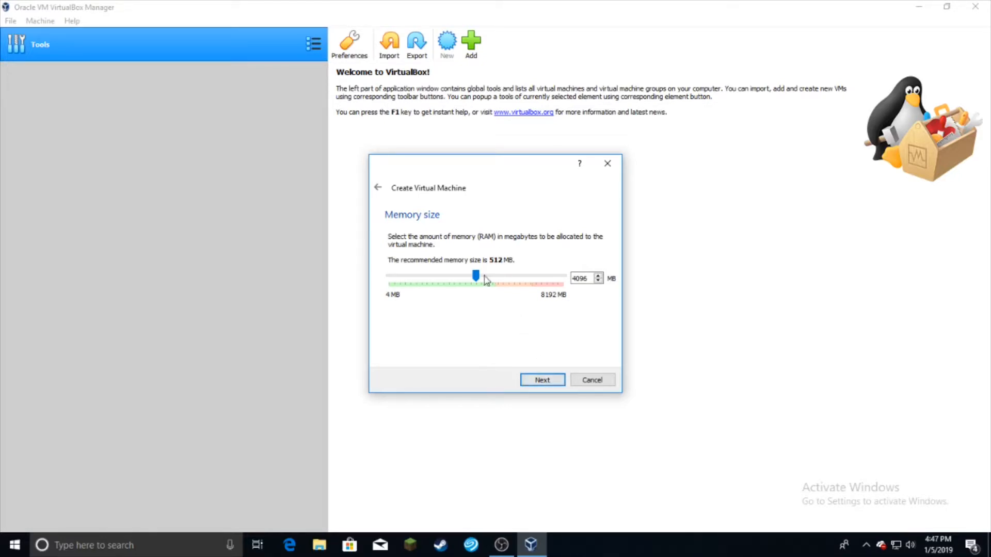
{"action": "mouse_move", "coordinate": [476, 277]}
{"action": "left_mouse_down"}
{"action": "mouse_move", "coordinate": [559, 279]}
{"action": "mouse_move", "coordinate": [539, 298]}
{"action": "mouse_move", "coordinate": [479, 288]}
{"action": "left_mouse_up"}
{"action": "left_click", "coordinate": [554, 386]}
Step: Create a dynamically allocated VDI virtual hard disk named "linux" with a size of 32.23 GB for the virtual machine
{"action": "left_click", "coordinate": [554, 386]}
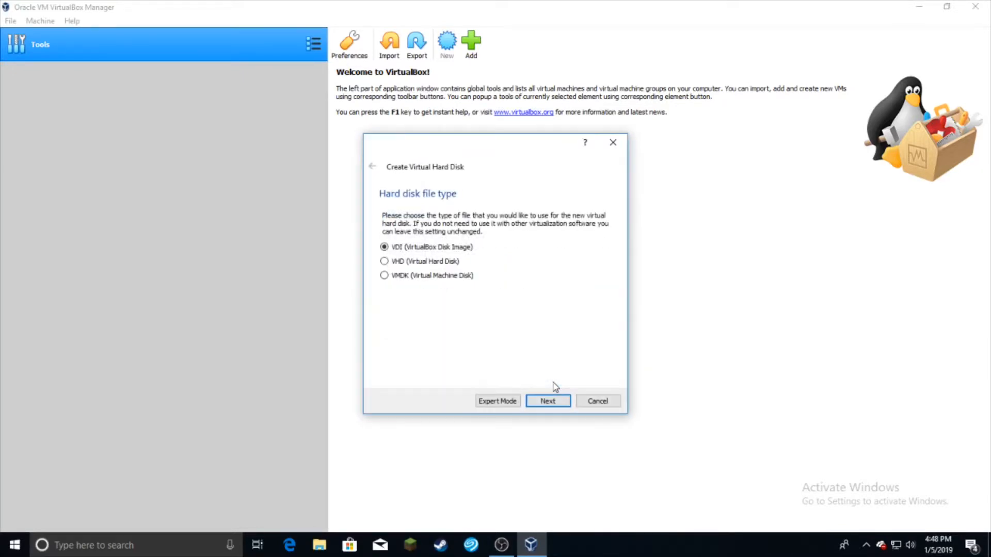
{"action": "left_click", "coordinate": [551, 403]}
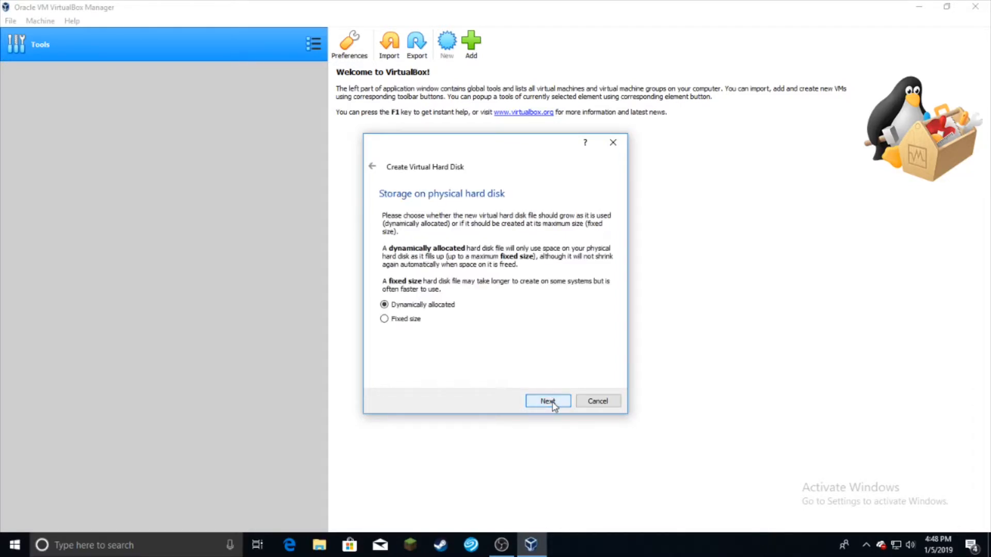
{"action": "left_click", "coordinate": [550, 402]}
{"action": "mouse_move", "coordinate": [485, 284]}
{"action": "left_mouse_down"}
{"action": "mouse_move", "coordinate": [513, 285]}
{"action": "mouse_move", "coordinate": [492, 283]}
{"action": "mouse_move", "coordinate": [505, 283]}
{"action": "left_mouse_up"}
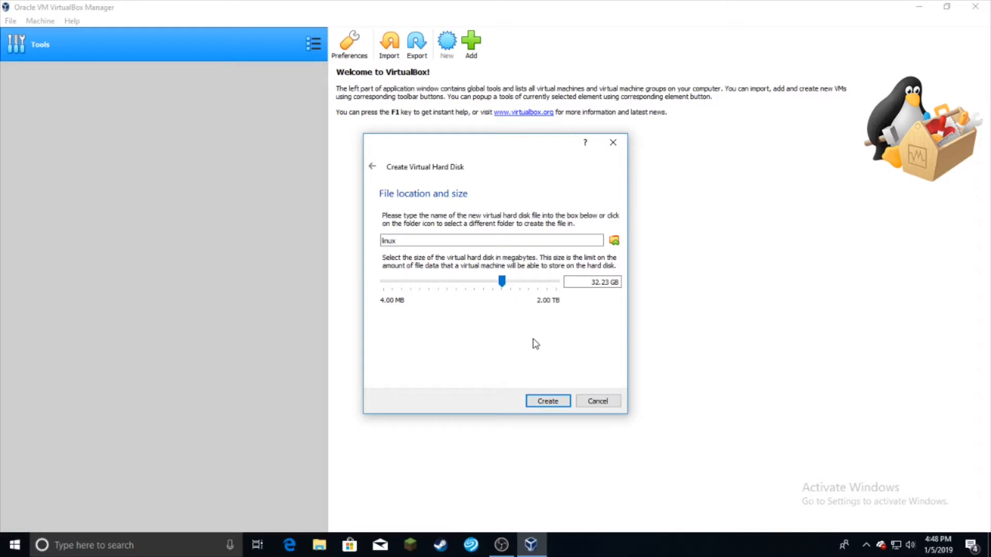
{"action": "left_click", "coordinate": [555, 402]}
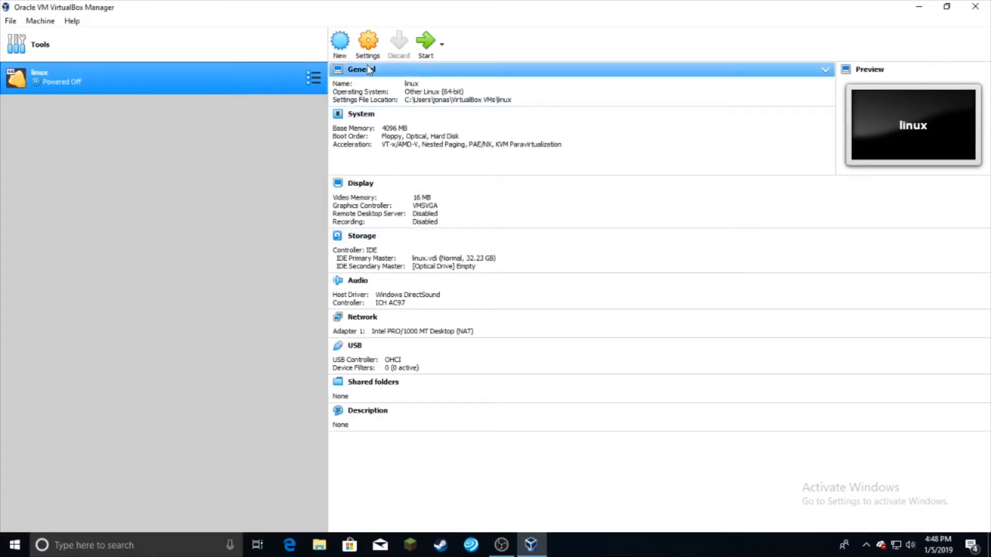
Step: Attach the linuxmint-19.1-mate-64bit disc image from the Desktop to the linux machine's empty optical drive and save the settings
{"action": "left_click", "coordinate": [363, 45]}
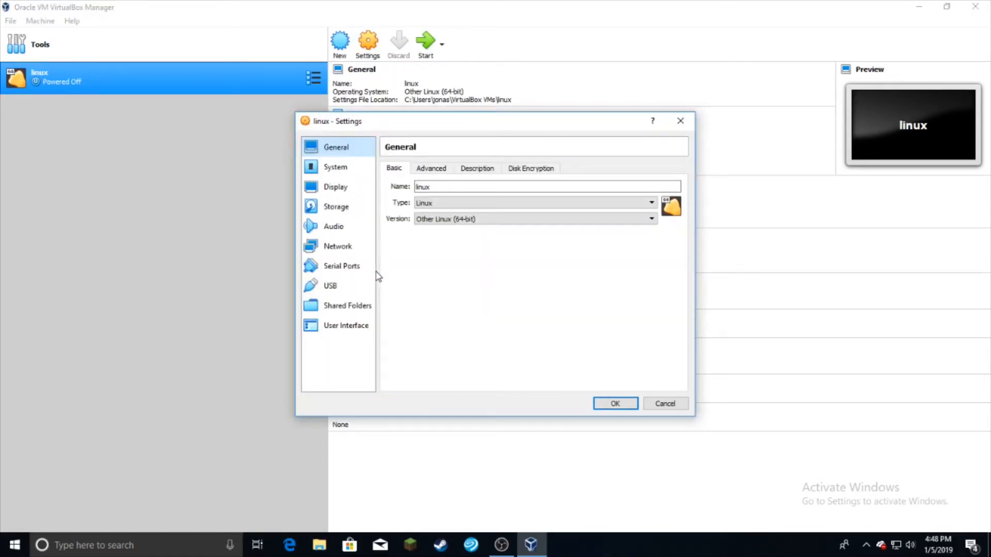
{"action": "left_click", "coordinate": [349, 214]}
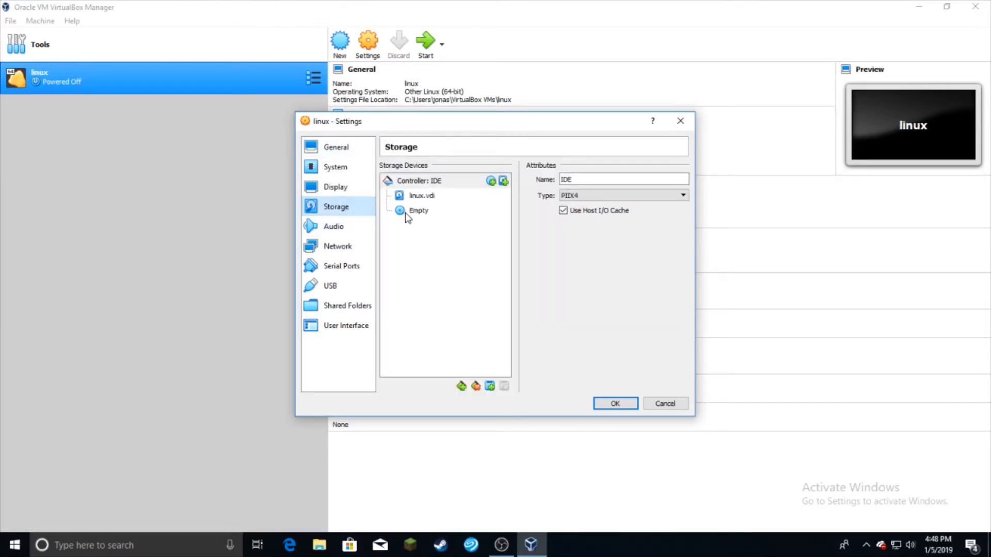
{"action": "left_click", "coordinate": [420, 213]}
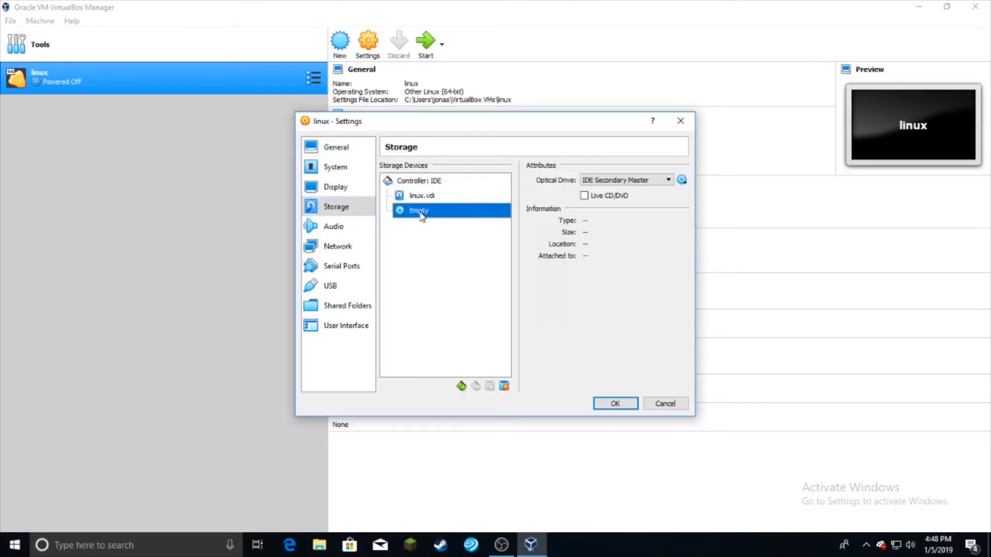
{"action": "left_click", "coordinate": [682, 181]}
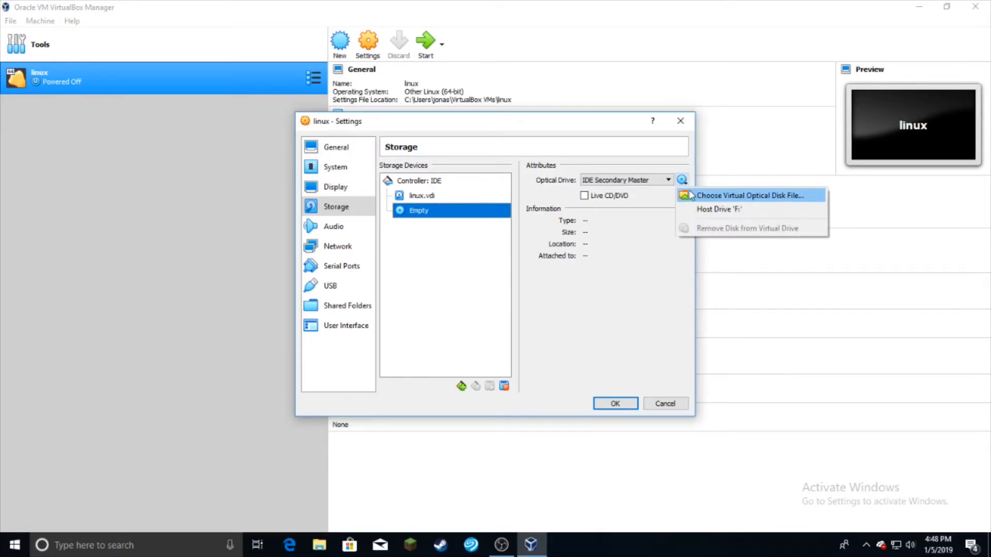
{"action": "left_click", "coordinate": [785, 202]}
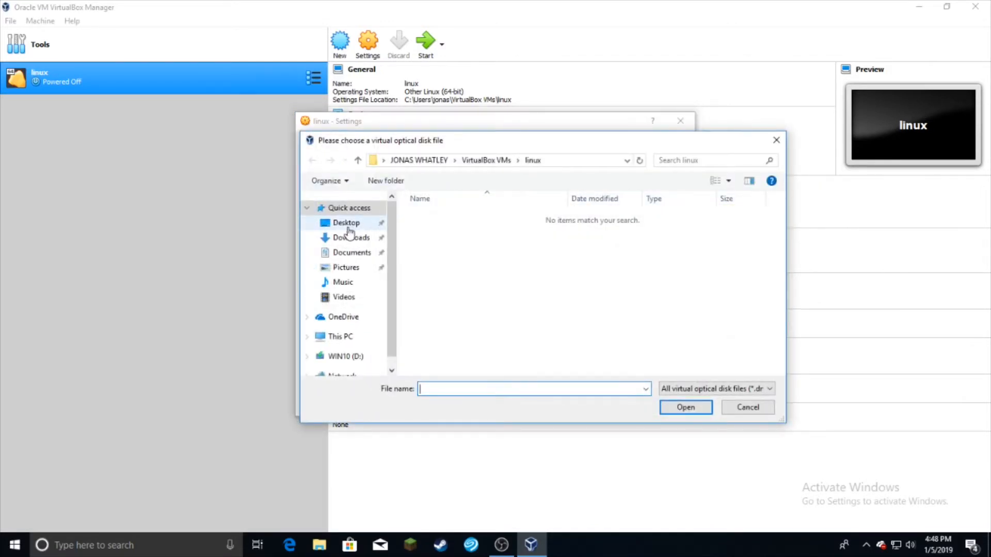
{"action": "left_click", "coordinate": [348, 227]}
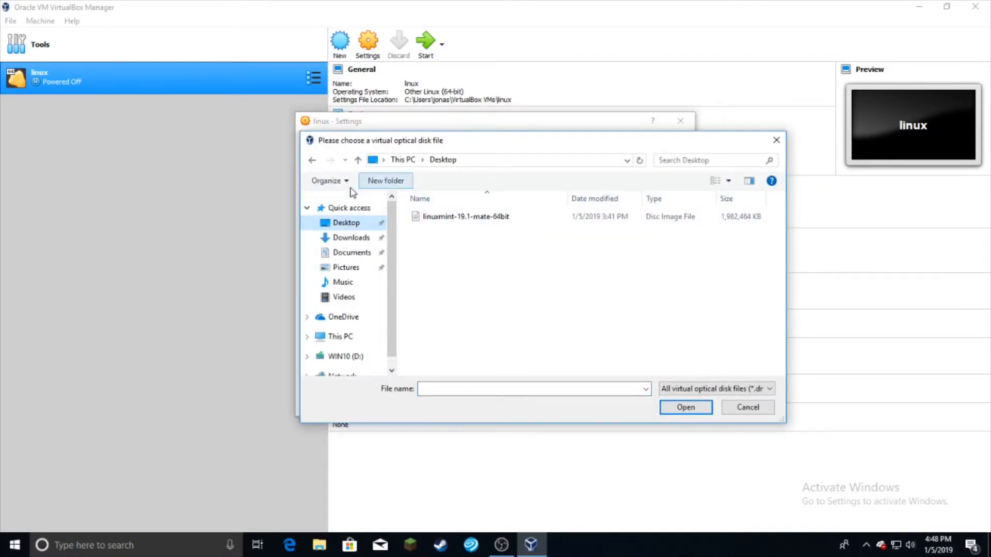
{"action": "left_click", "coordinate": [499, 218]}
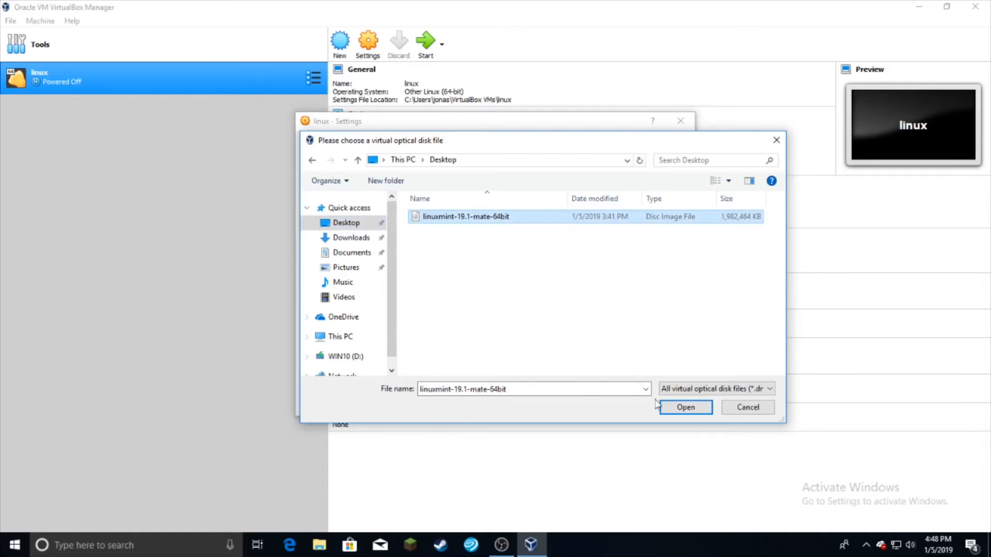
{"action": "left_click", "coordinate": [695, 407]}
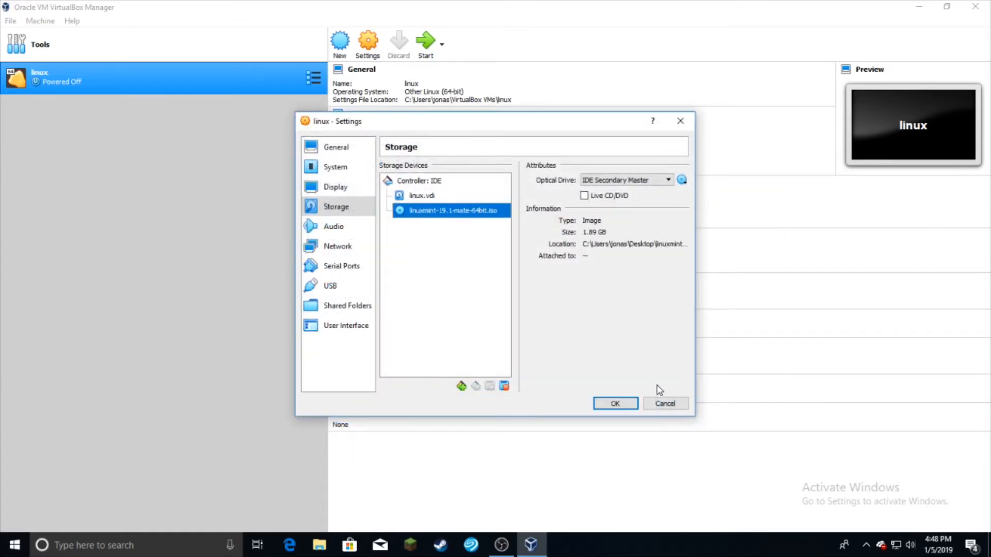
{"action": "left_click", "coordinate": [625, 404]}
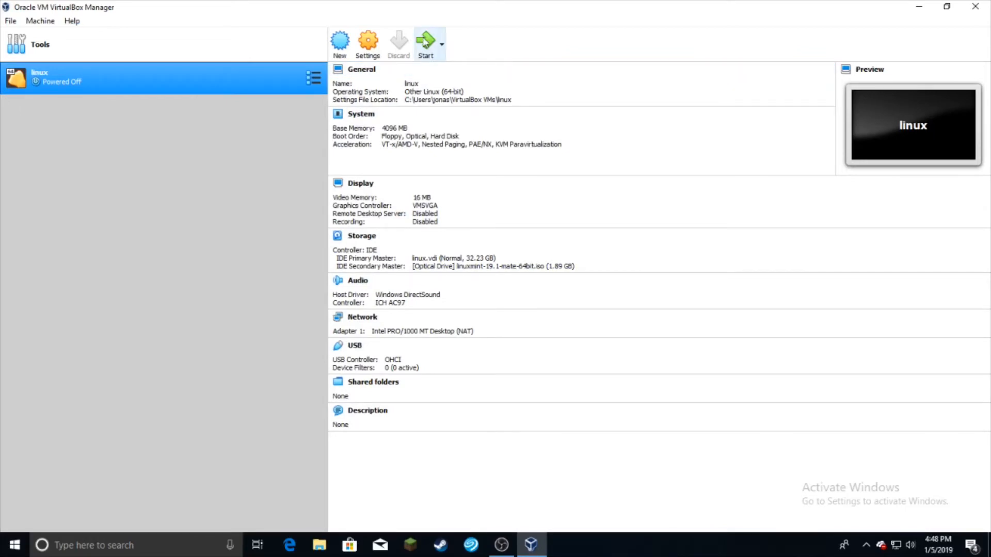
Step: Start the linux virtual machine and launch the Linux Mint installer from its live desktop
{"action": "left_click", "coordinate": [426, 57]}
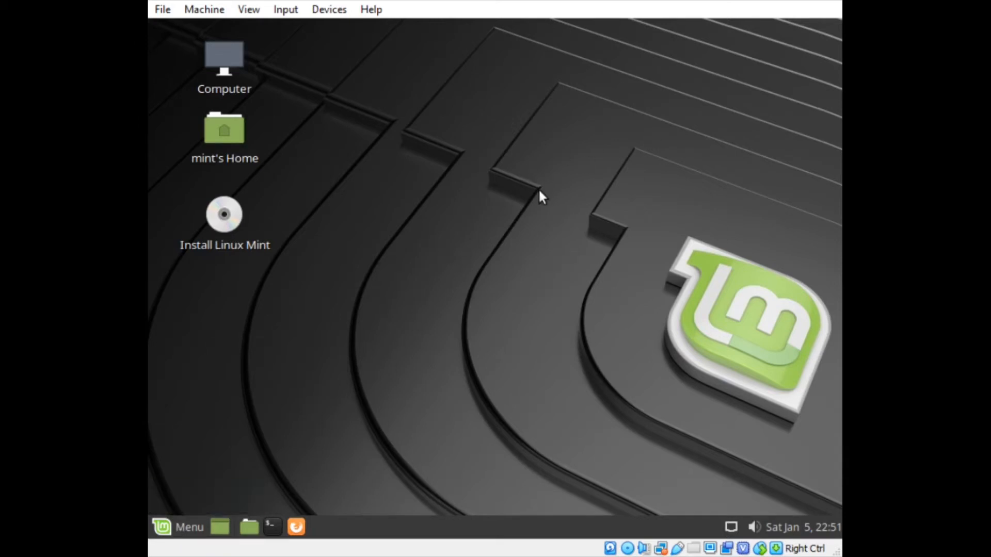
{"action": "left_click_drag", "start_coordinate": [363, 311], "coordinate": [588, 145]}
{"action": "double_click", "coordinate": [228, 216]}
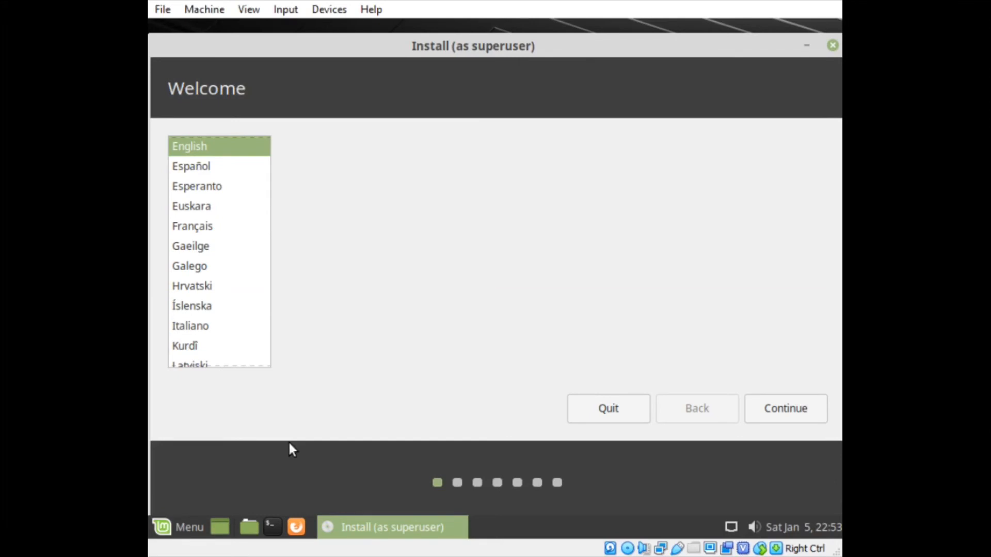
Step: Accept English and the English (US) keyboard layout, and enable installing third-party software for graphics, Wi-Fi hardware and media
{"action": "left_click", "coordinate": [767, 413]}
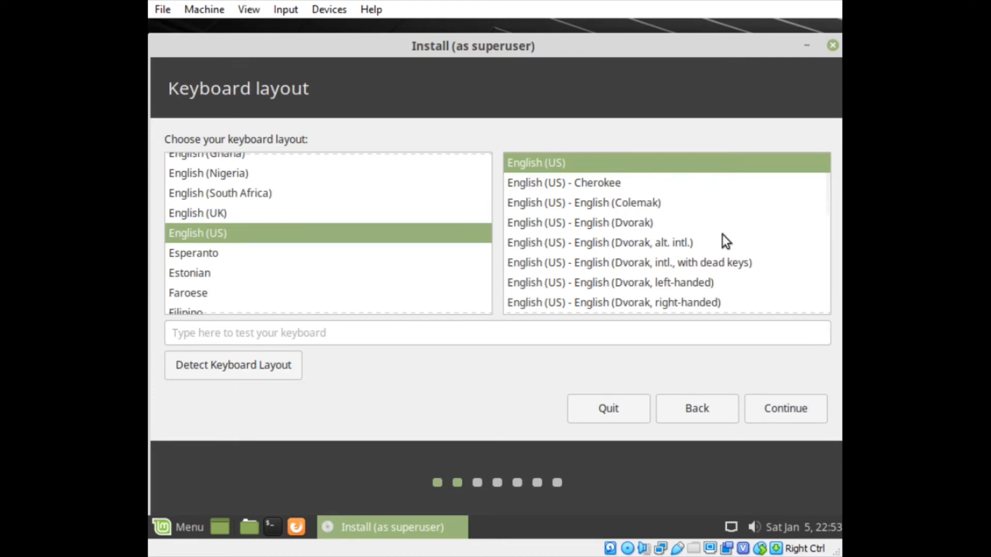
{"action": "left_click", "coordinate": [797, 422]}
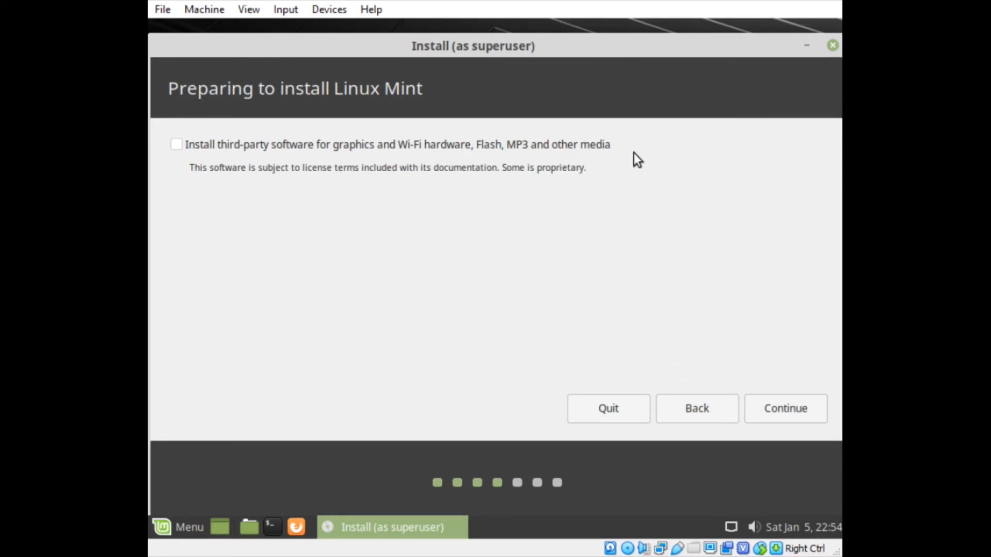
{"action": "left_click", "coordinate": [543, 143]}
{"action": "left_click", "coordinate": [779, 411]}
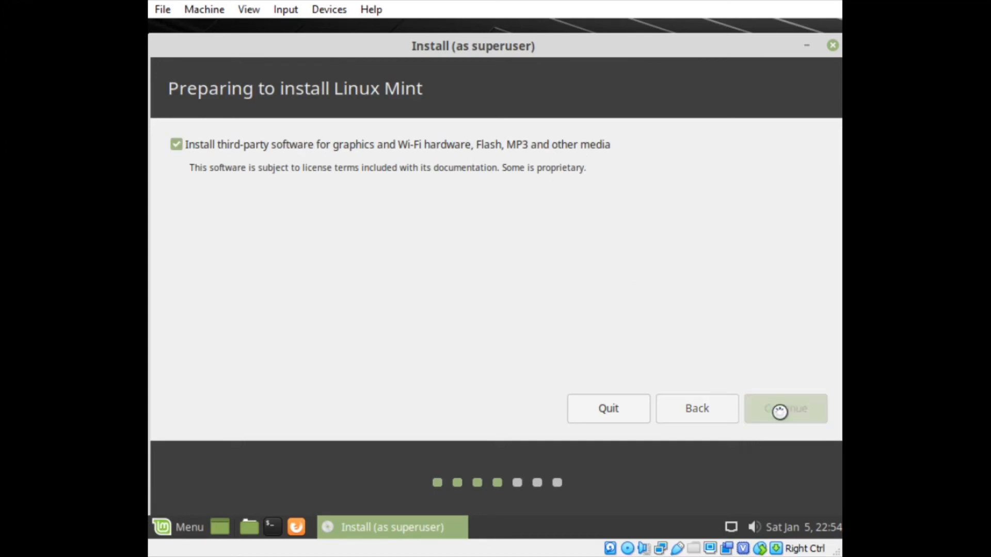